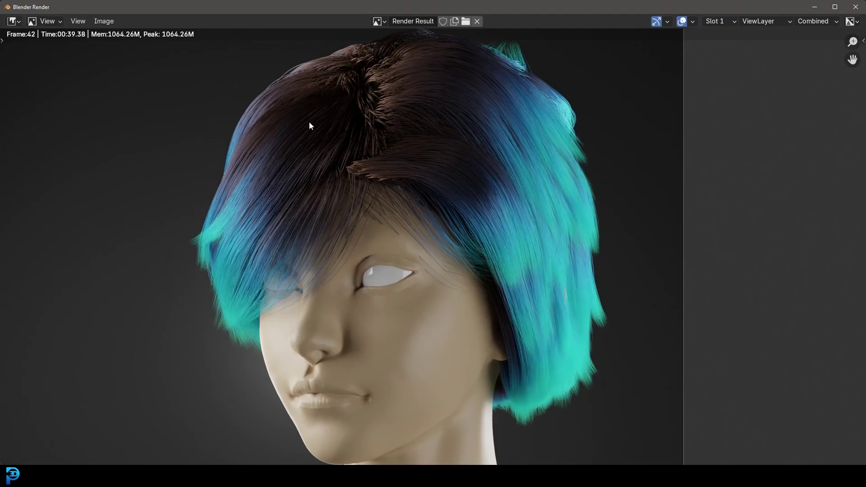
- Zoom and pan around the render result to inspect the hair closely
scroll(294, 145, up, 2)
middle_drag(295, 144, 484, 197)
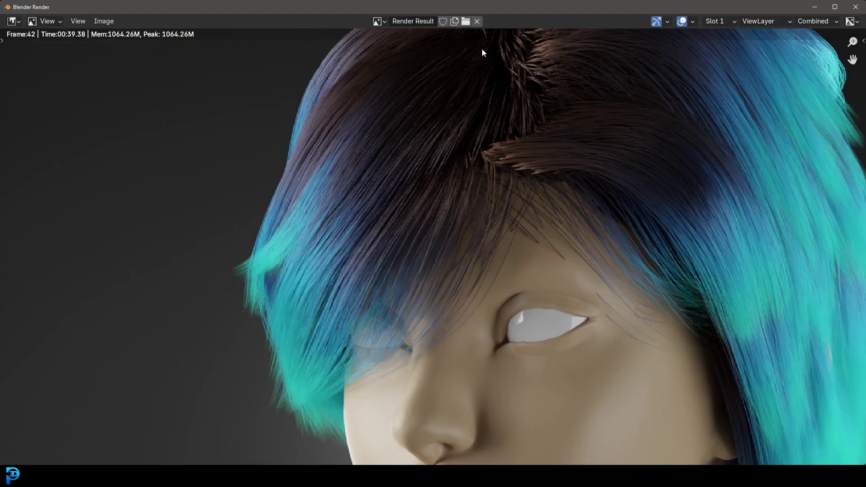
scroll(393, 176, down, 1)
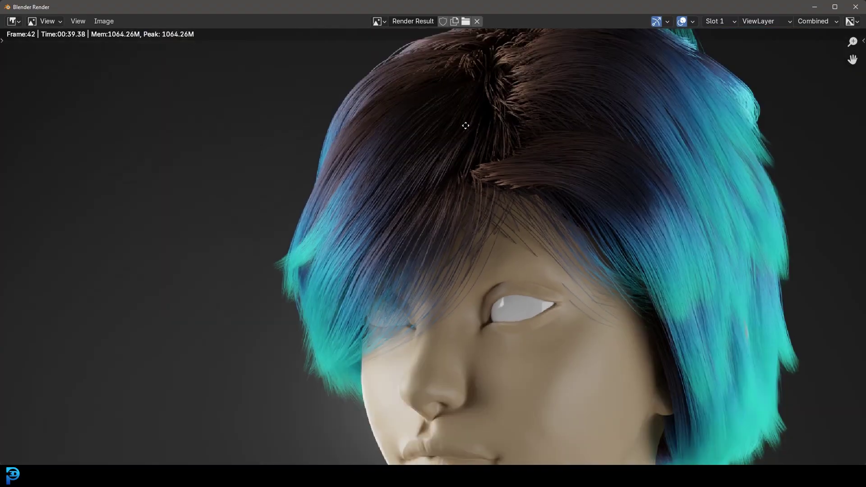
middle_drag(464, 126, 367, 143)
scroll(379, 153, down, 1)
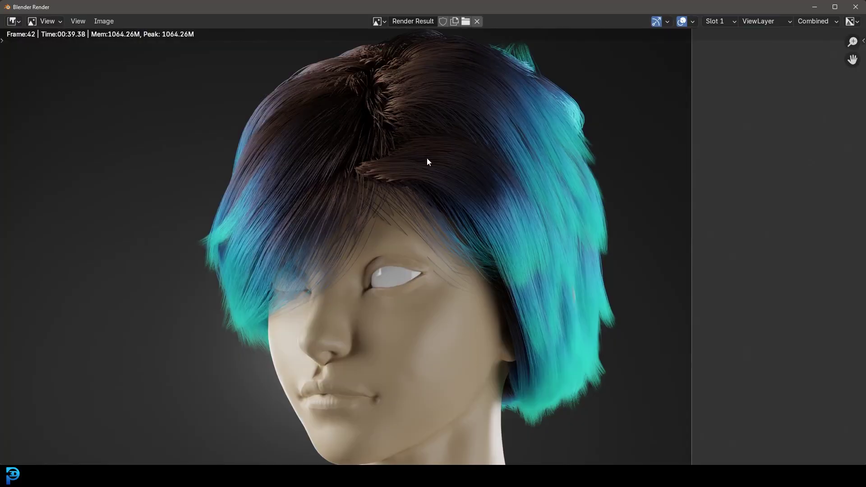
scroll(433, 147, down, 2)
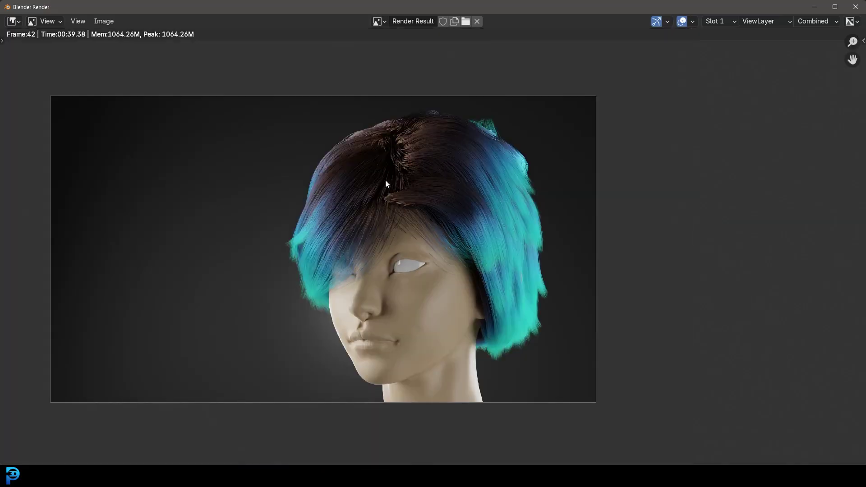
- Return to the scene, select the hair object head.001 and remove its Hair material
click(809, 8)
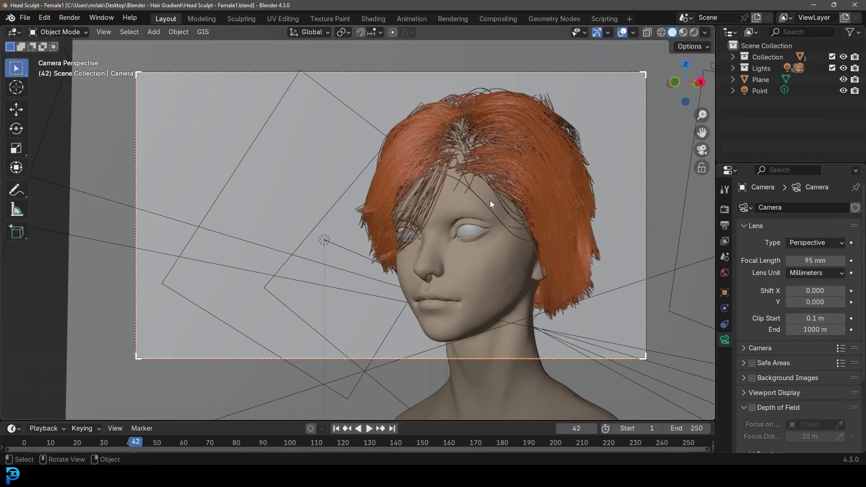
middle_drag(530, 104, 432, 188)
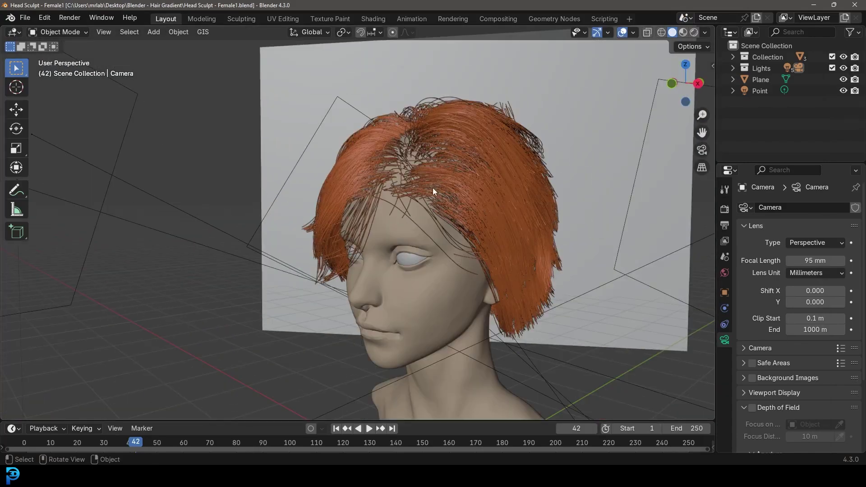
click(455, 155)
middle_drag(510, 144, 467, 159)
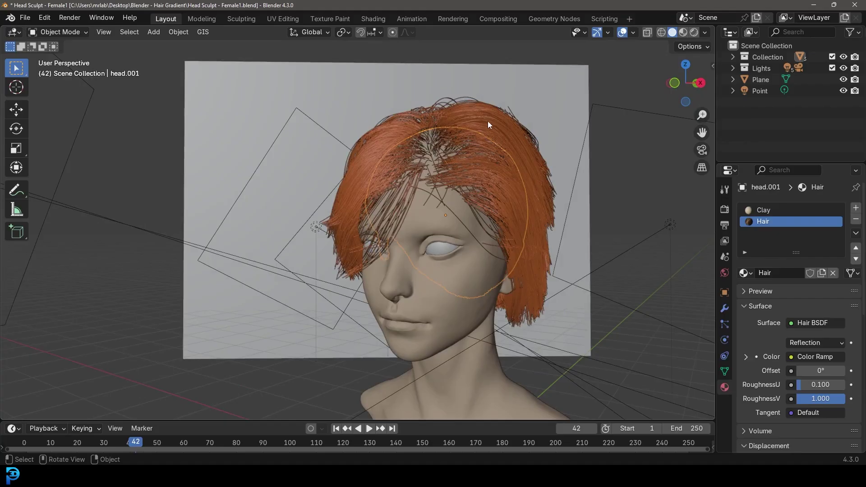
click(856, 219)
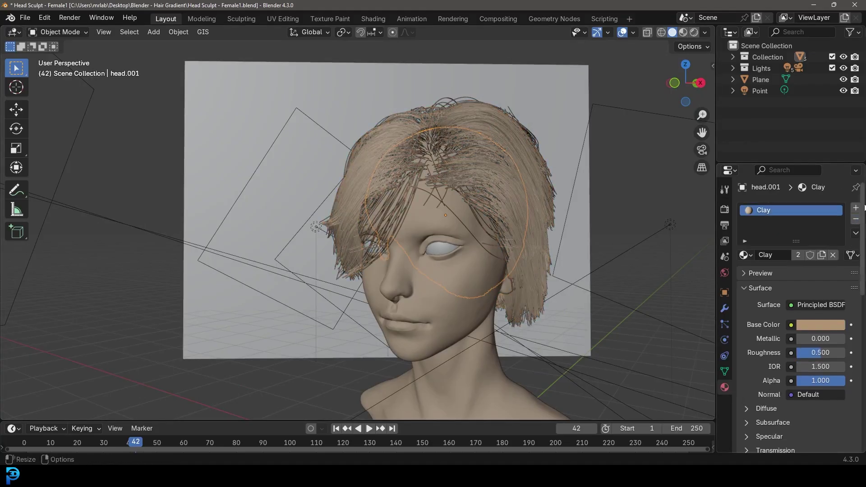
- Remove the remaining Clay material and create a new Material.001 for head.001
click(856, 219)
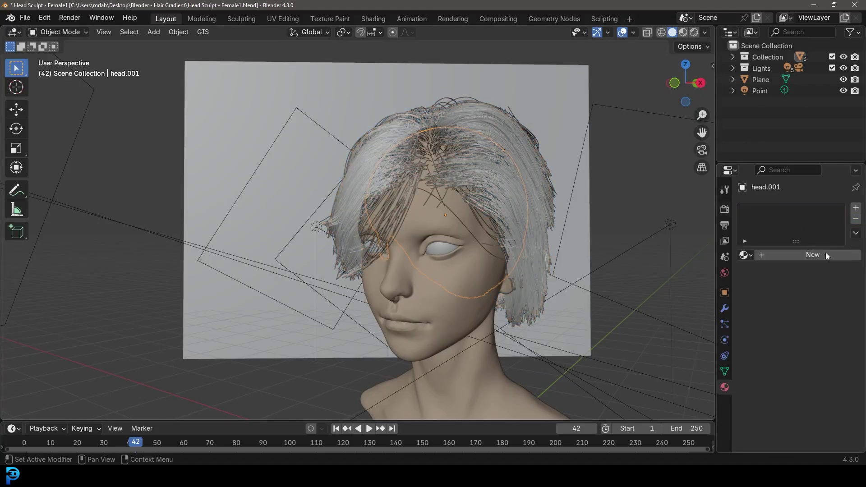
key(g)
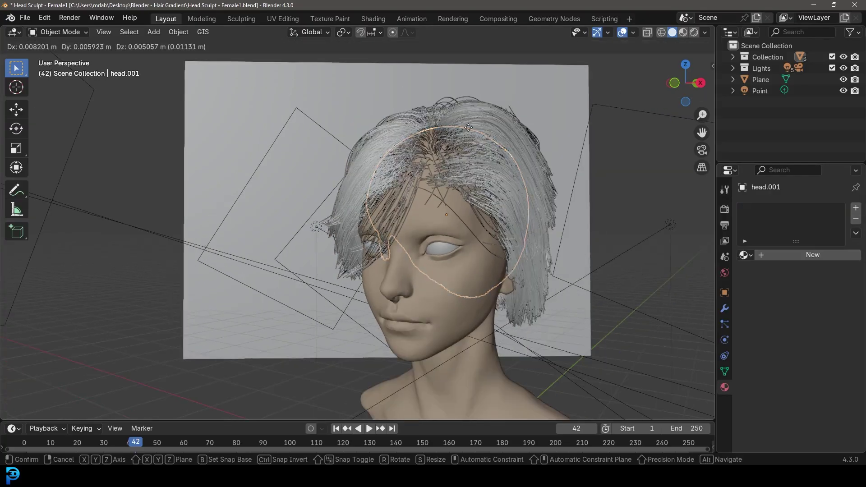
key(Escape)
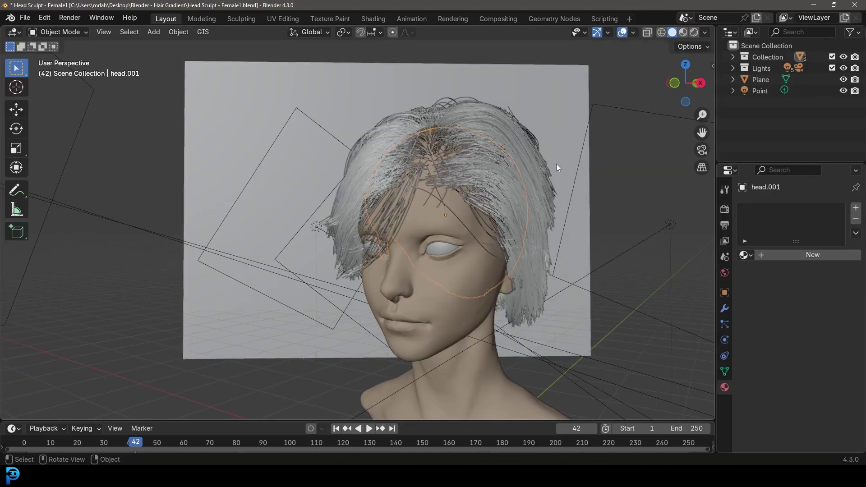
click(797, 254)
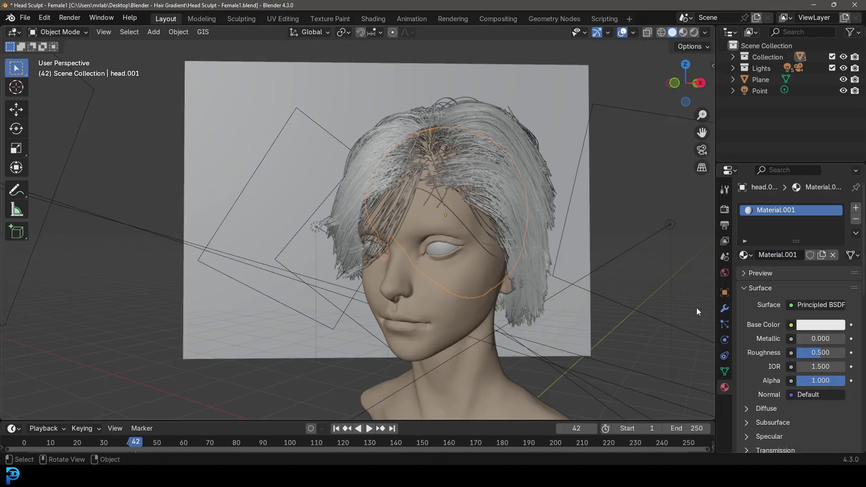
- Set the hair particle system's render material to Material.001
click(726, 324)
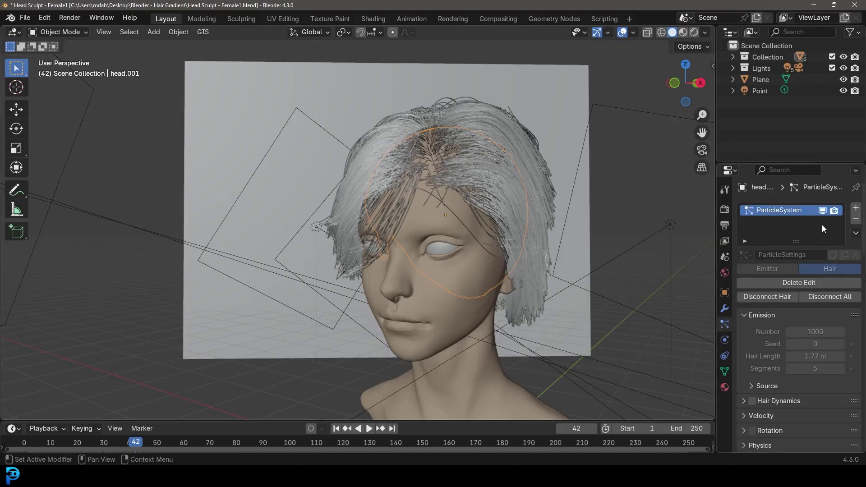
scroll(797, 359, down, 5)
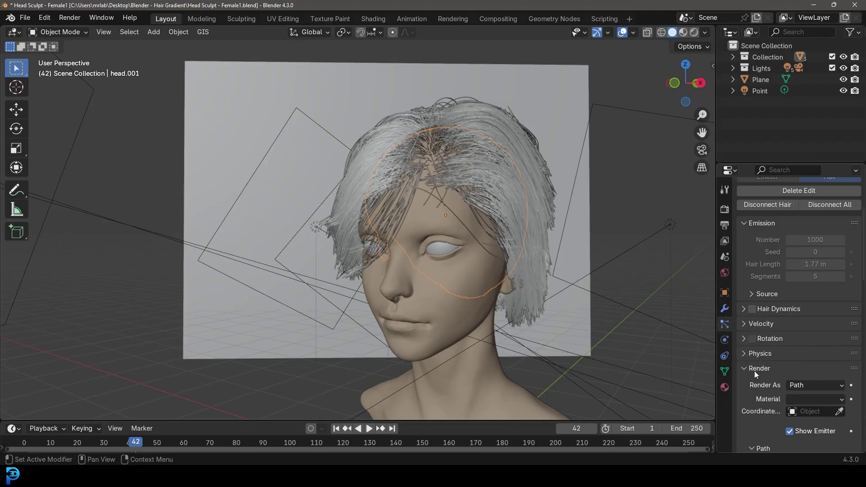
scroll(767, 377, down, 3)
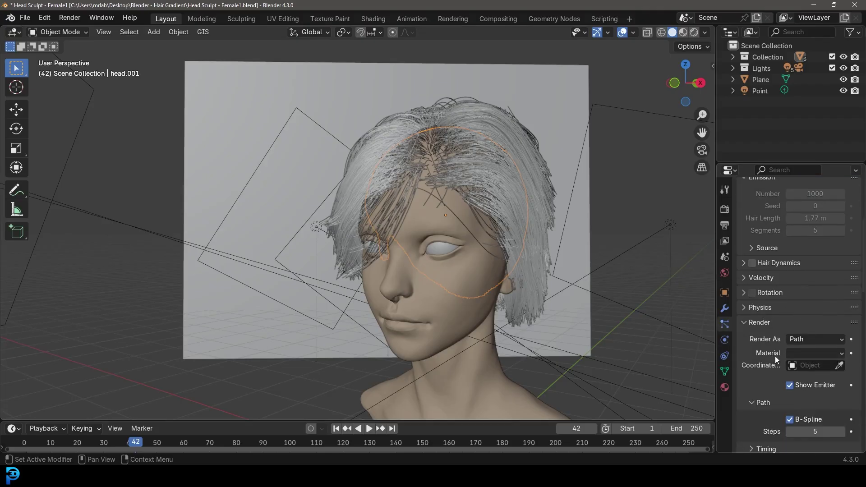
click(819, 353)
click(800, 376)
click(725, 387)
scroll(793, 315, up, 8)
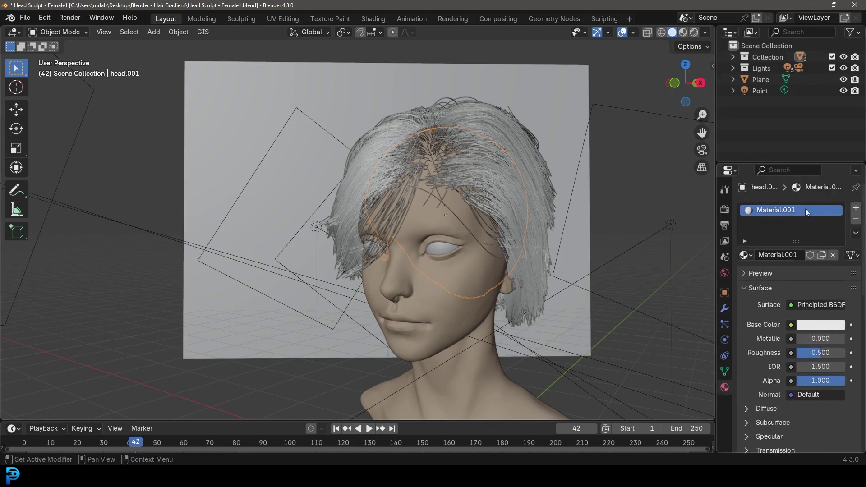
- Rename the new material 'Hair' so it becomes Hair.001
click(778, 254)
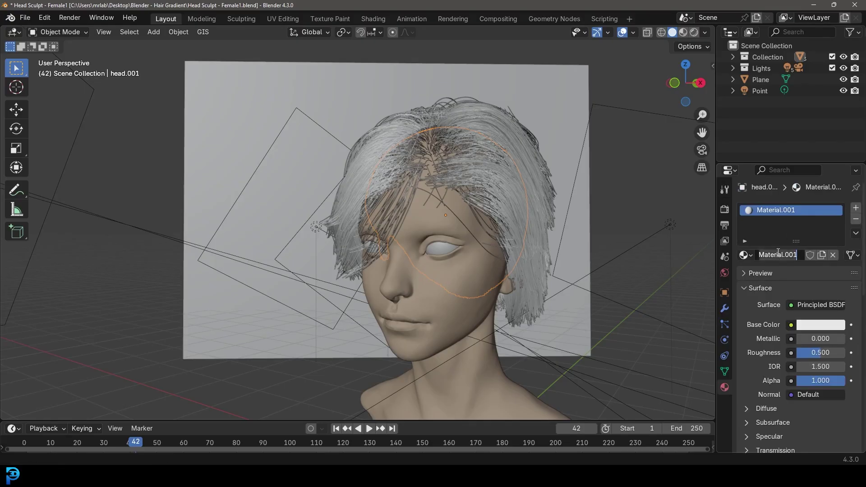
text(Hair)
key(Return)
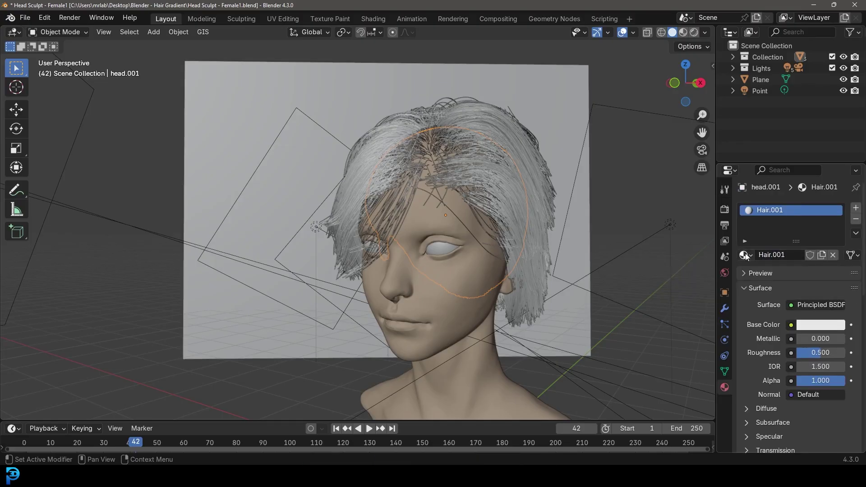
click(366, 18)
- Enlarge the node editor and delete the Principled BSDF node from Hair.001
drag(339, 269, 351, 173)
scroll(340, 246, up, 3)
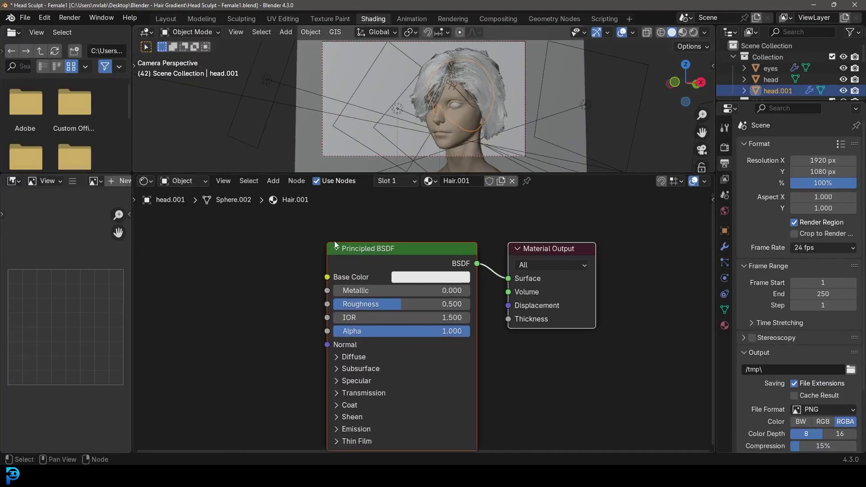
drag(347, 249, 326, 226)
key(Delete)
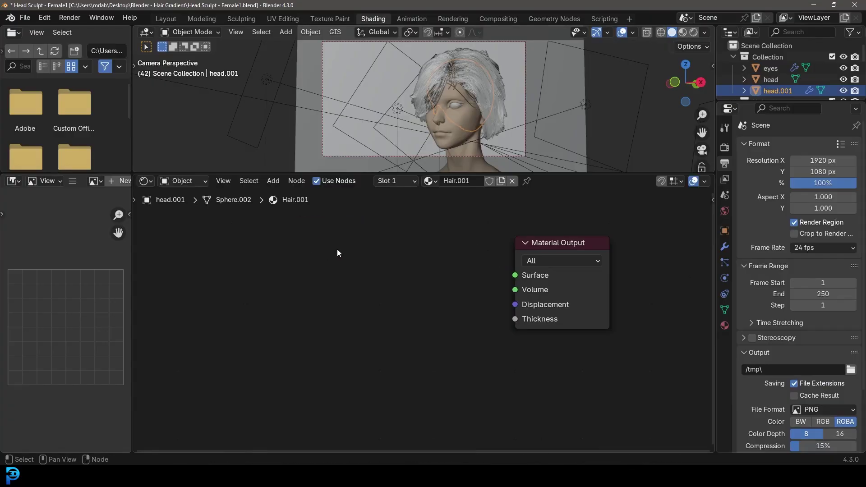
click(725, 148)
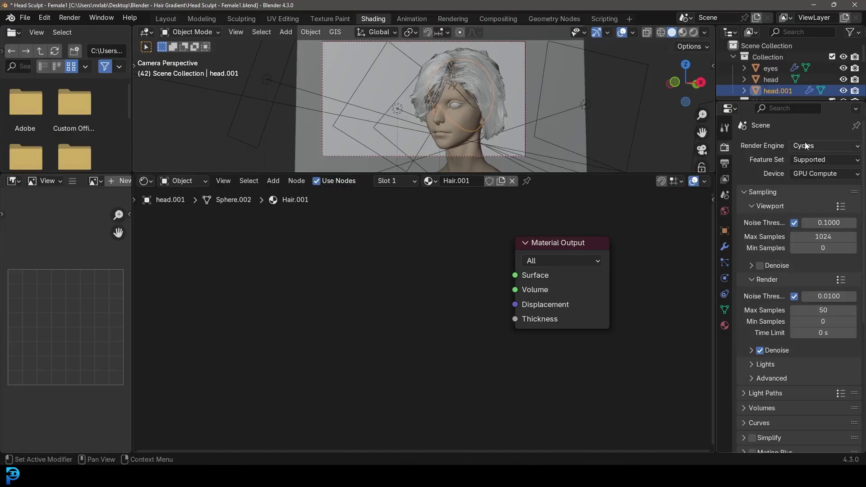
key(shift+a)
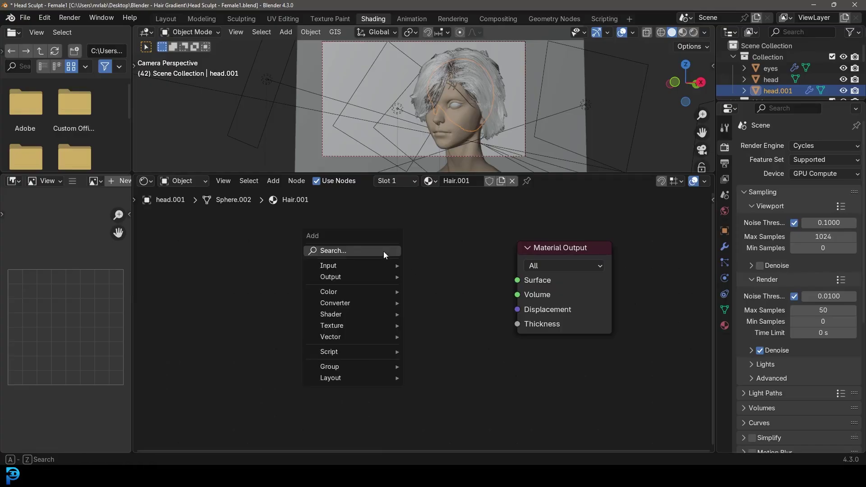
- Add a Hair BSDF node and link its BSDF output to Material Output Surface
click(334, 250)
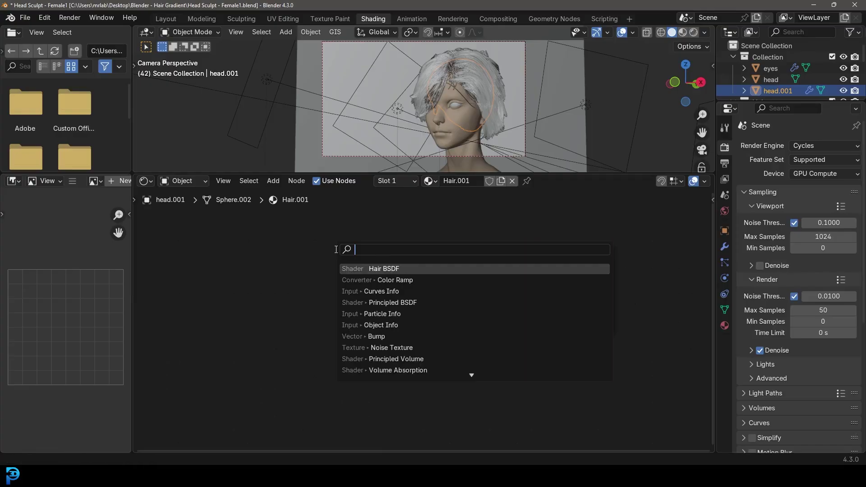
text(hair)
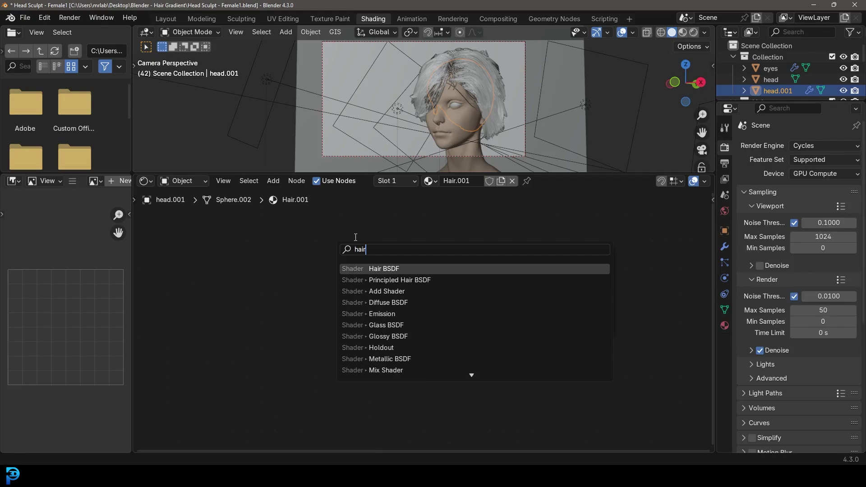
key(Return)
click(401, 278)
drag(403, 271, 517, 280)
drag(549, 256, 522, 271)
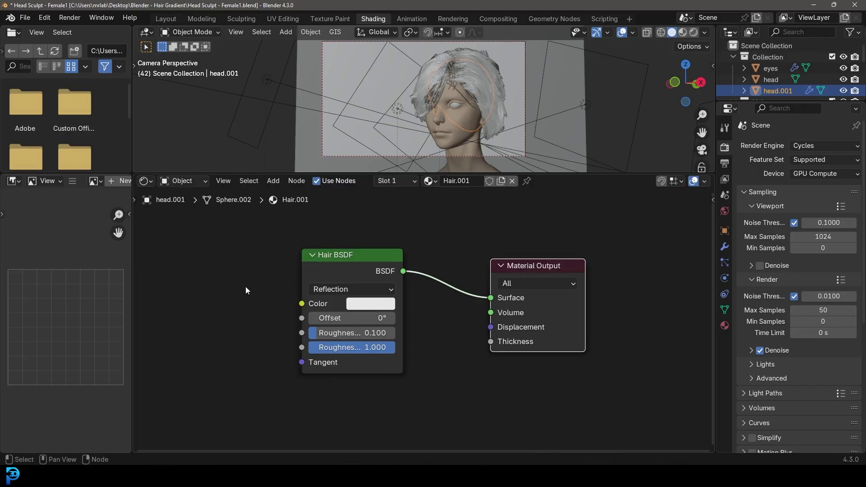
scroll(445, 81, up, 2)
scroll(469, 79, up, 1)
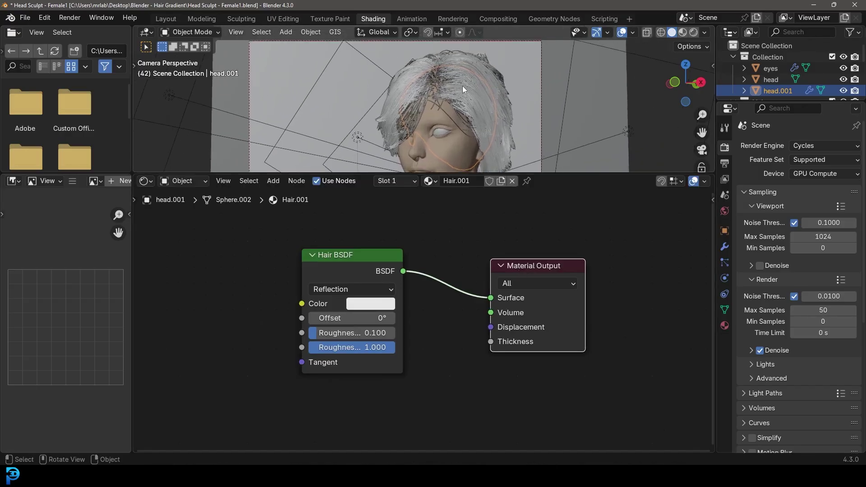
- Switch the viewport to rendered shading and set the Hair BSDF colour to ginger-brown
key(z)
click(460, 23)
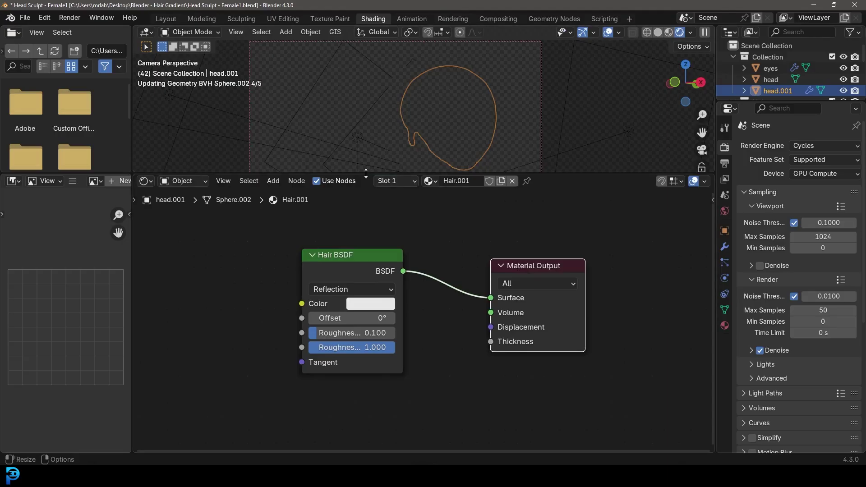
drag(365, 174, 366, 233)
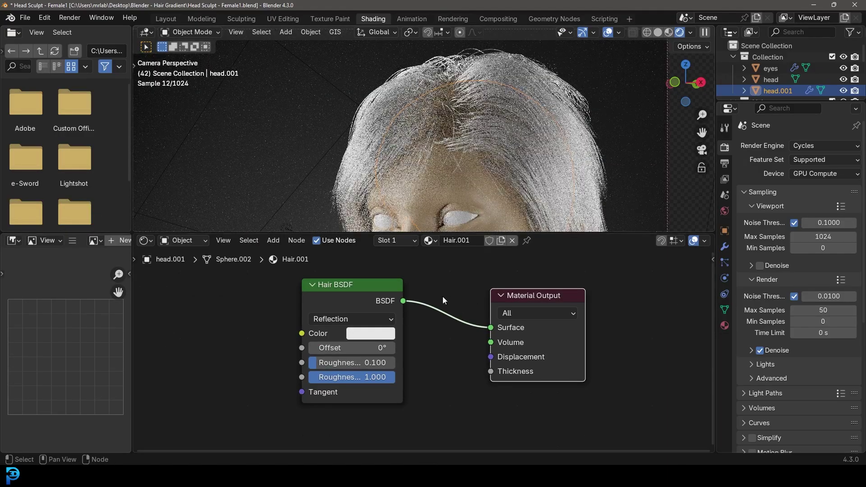
click(370, 333)
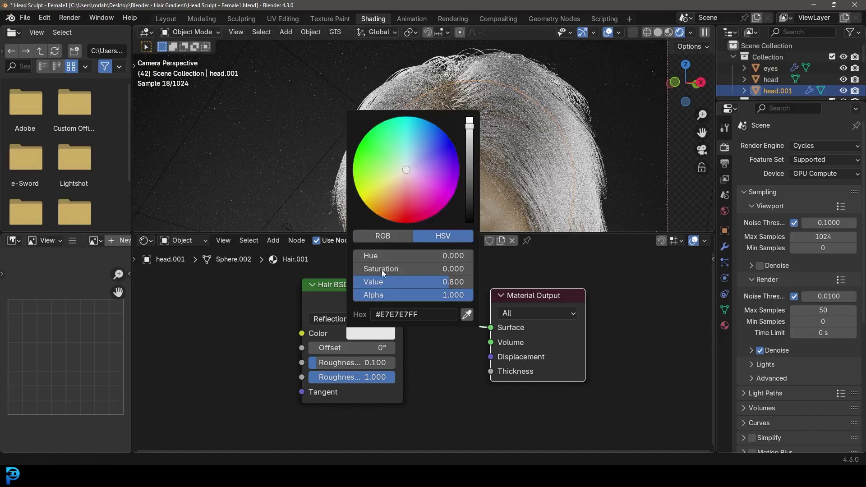
click(395, 210)
drag(424, 189, 417, 193)
- Deselect the hair, view the head front-on, and bring up the Add node menu
click(598, 140)
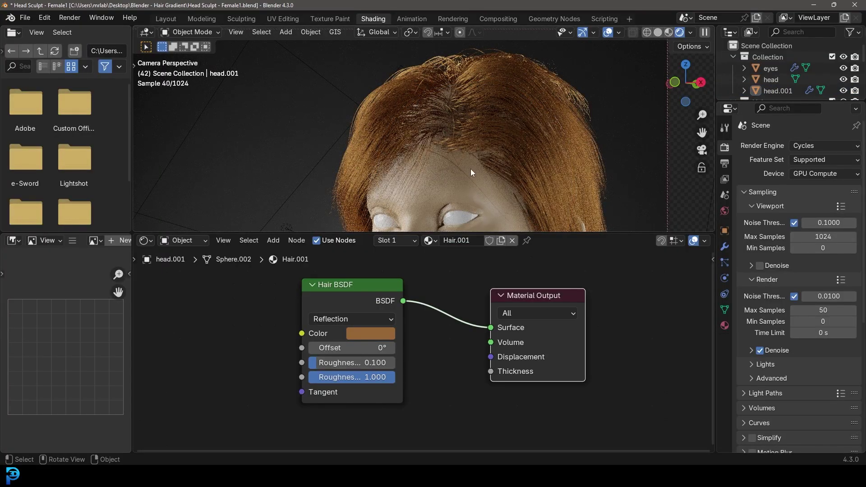
middle_drag(493, 163, 502, 128)
middle_drag(316, 307, 345, 305)
key(shift+a)
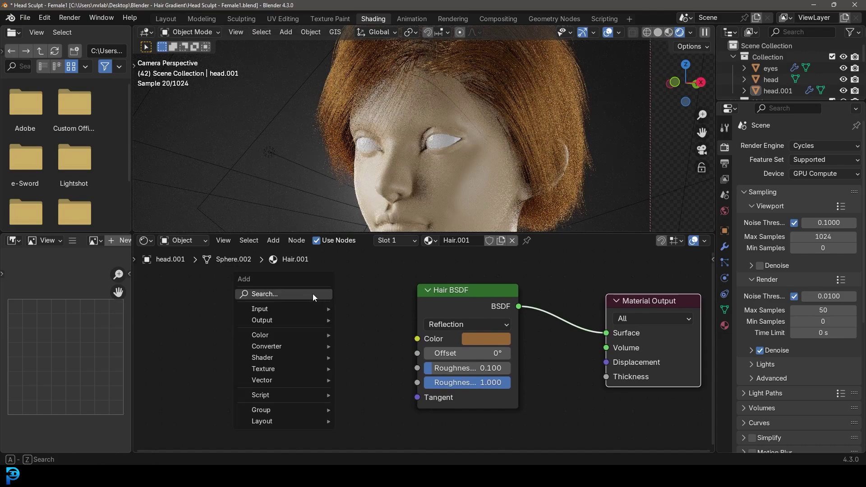
- Add a Curves Info node left of Hair BSDF and link Intercept to its Color
click(283, 292)
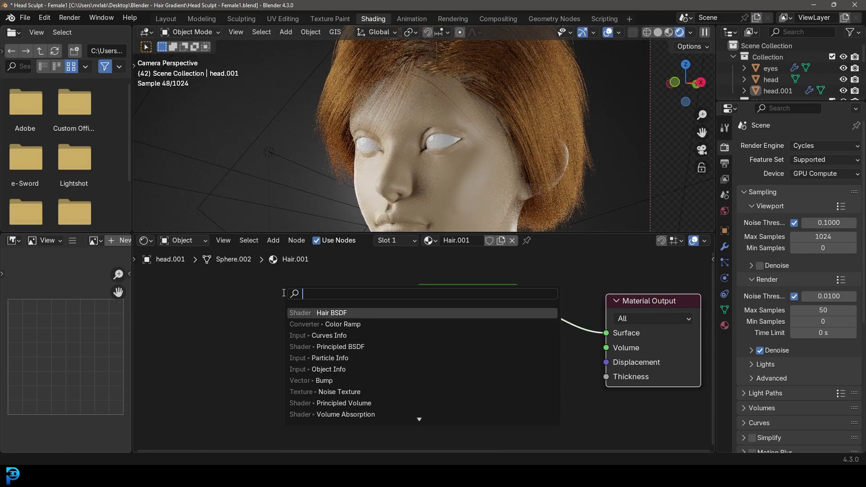
text(curve info)
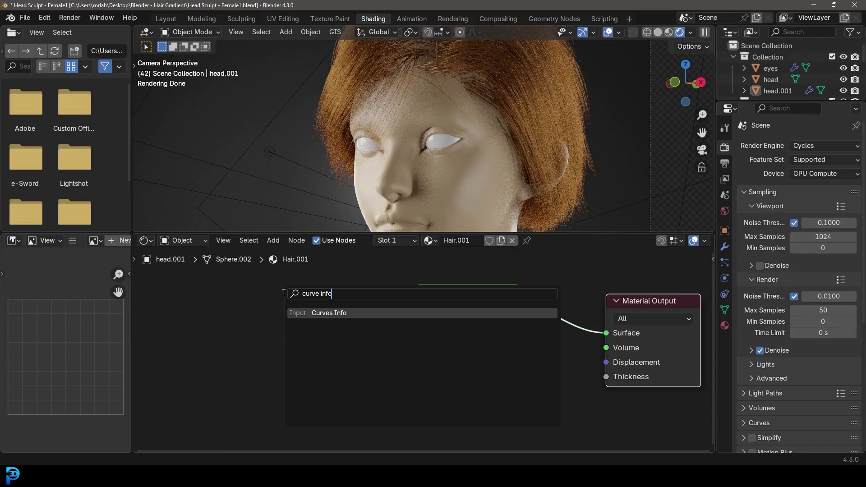
click(328, 312)
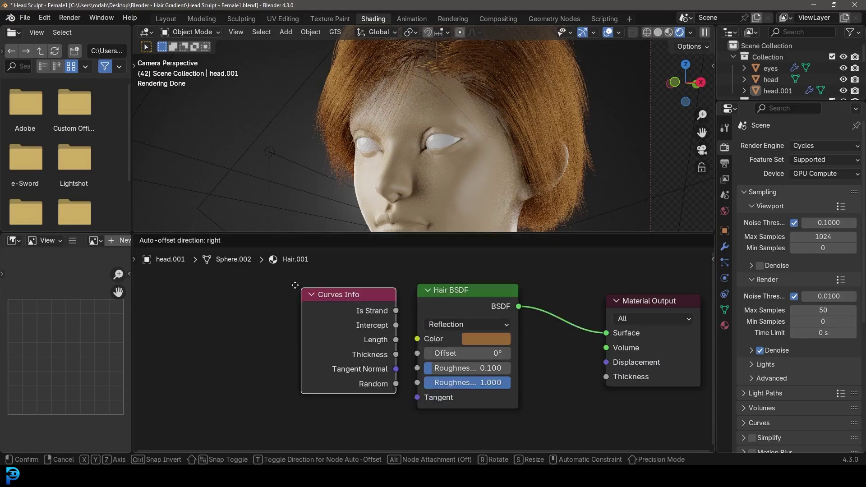
click(193, 284)
drag(238, 297, 218, 302)
drag(268, 325, 415, 341)
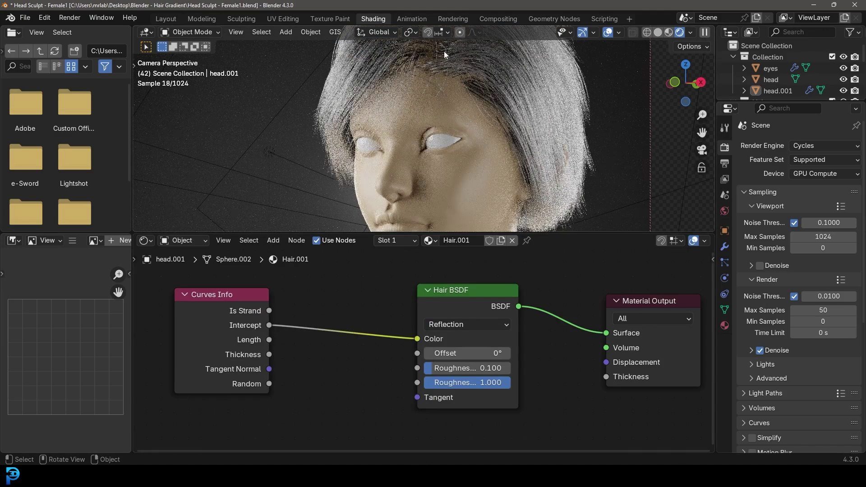
- Make room and drop a Color Ramp onto the Intercept–Color link
middle_drag(242, 283, 364, 301)
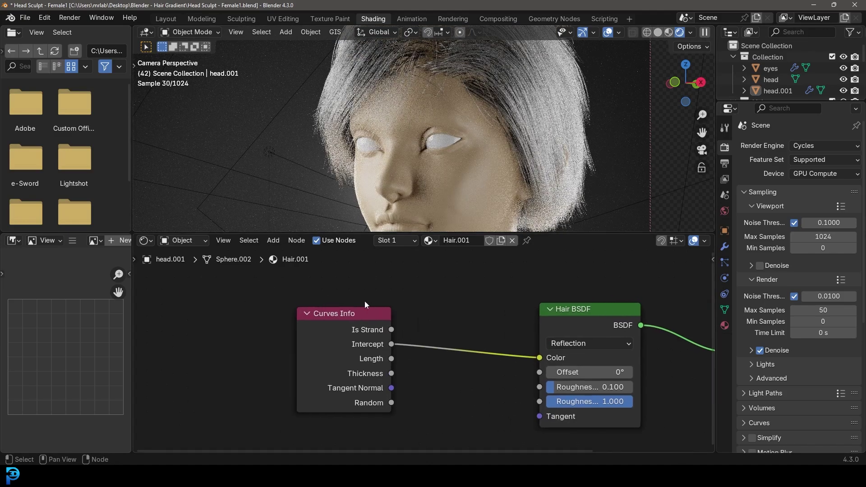
drag(345, 314, 274, 314)
key(shift+a)
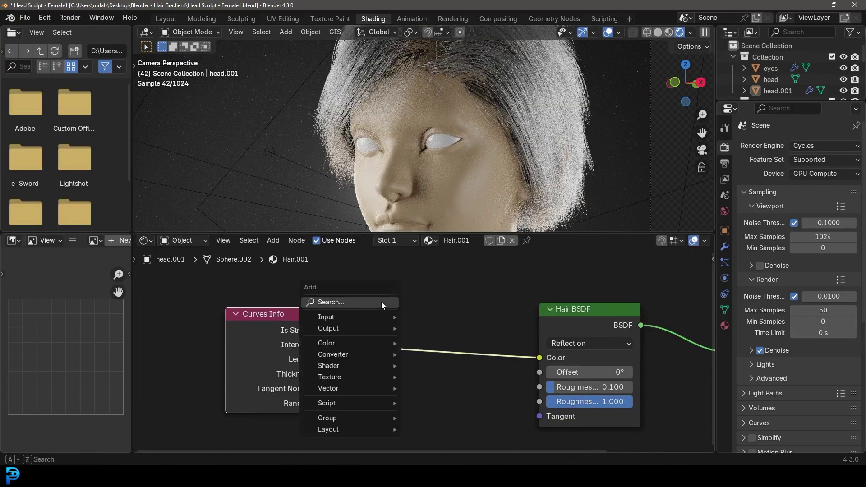
click(365, 303)
text(ramp)
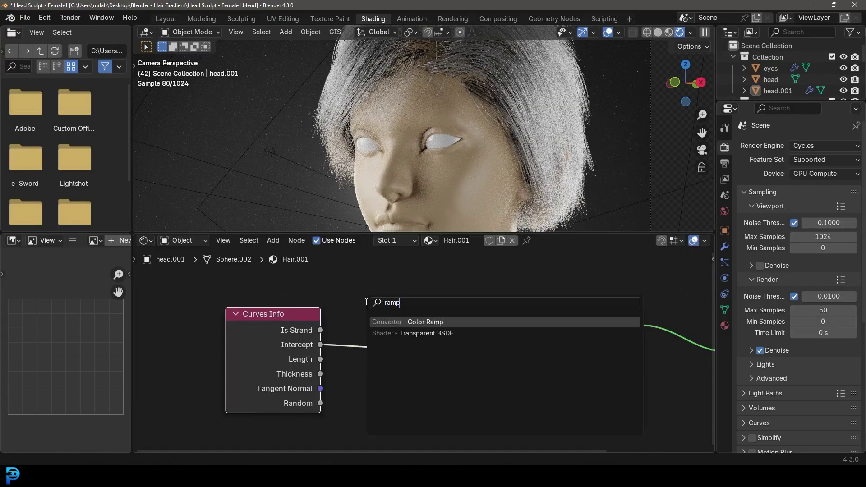
key(Return)
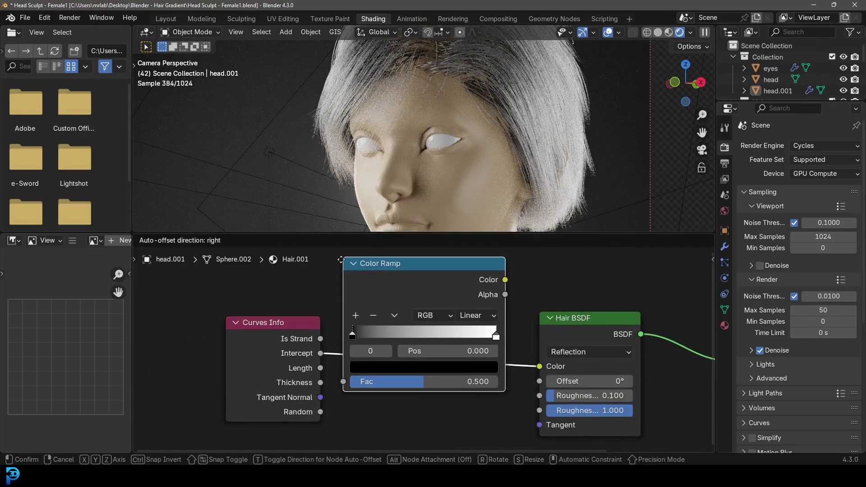
click(351, 307)
- Move the ramp's black stop to about 0.33 and the white stop to 0.832
drag(360, 385, 402, 383)
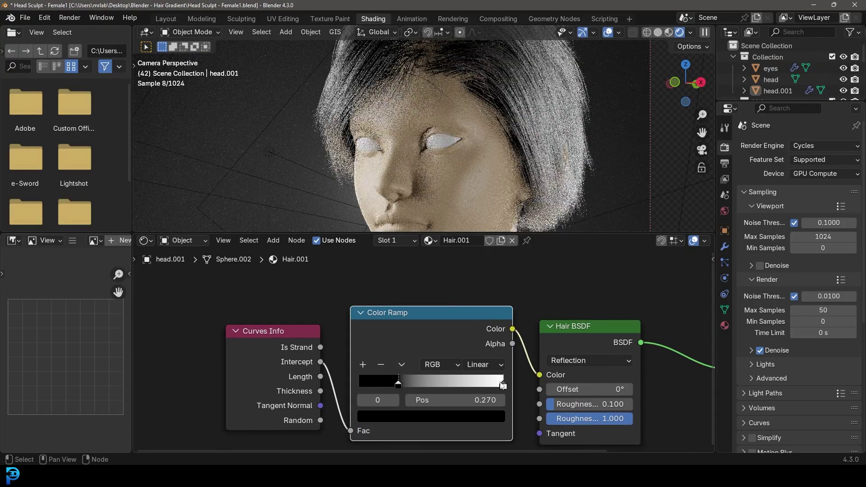
drag(504, 386, 477, 387)
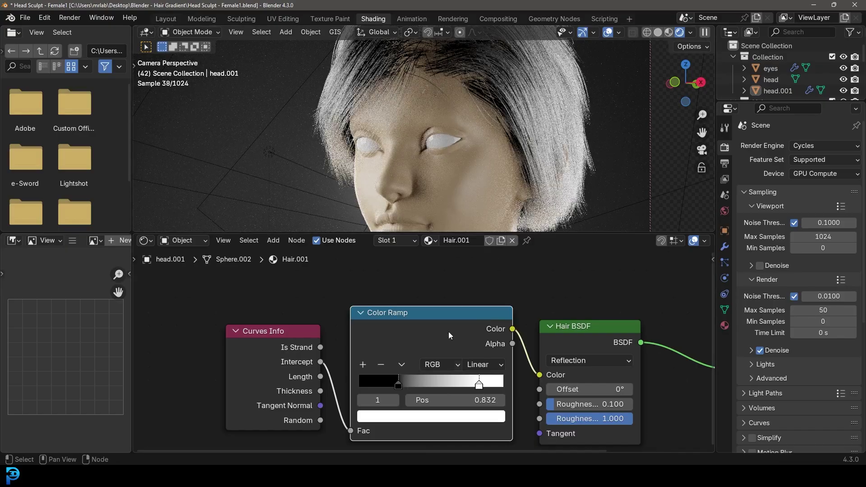
click(405, 381)
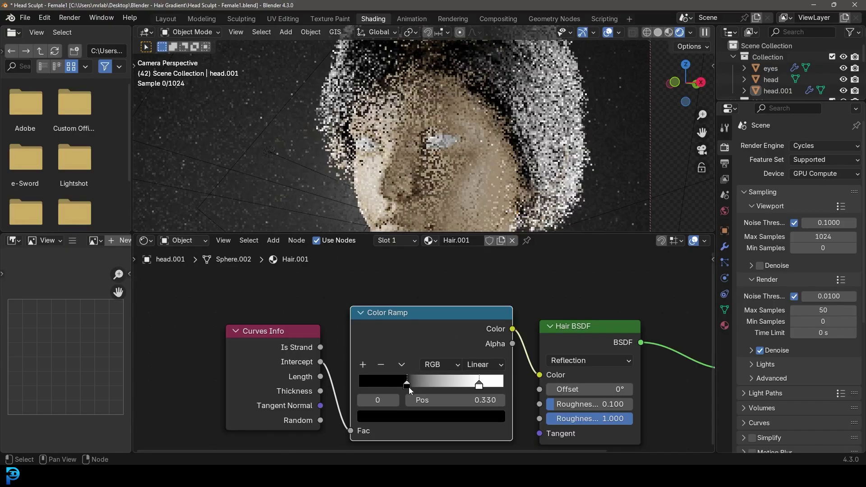
- Colour the first ramp stop orange-brown and slide the white stop to 0.604
click(419, 416)
drag(477, 294, 479, 271)
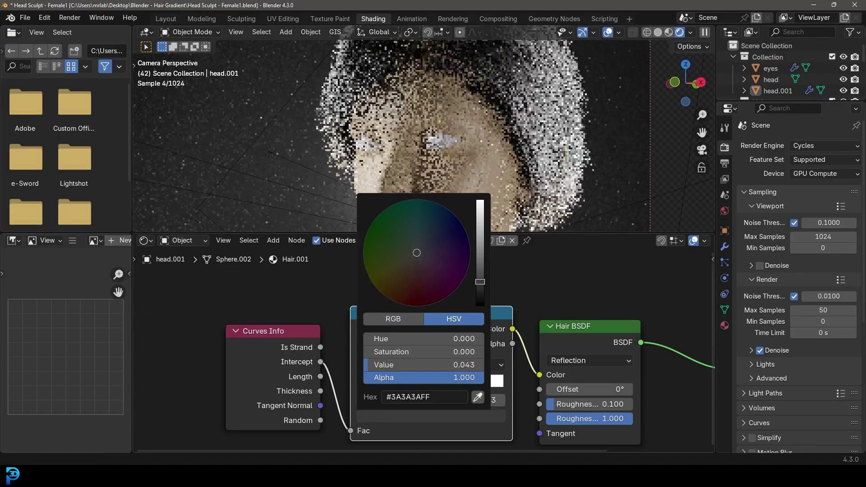
click(399, 291)
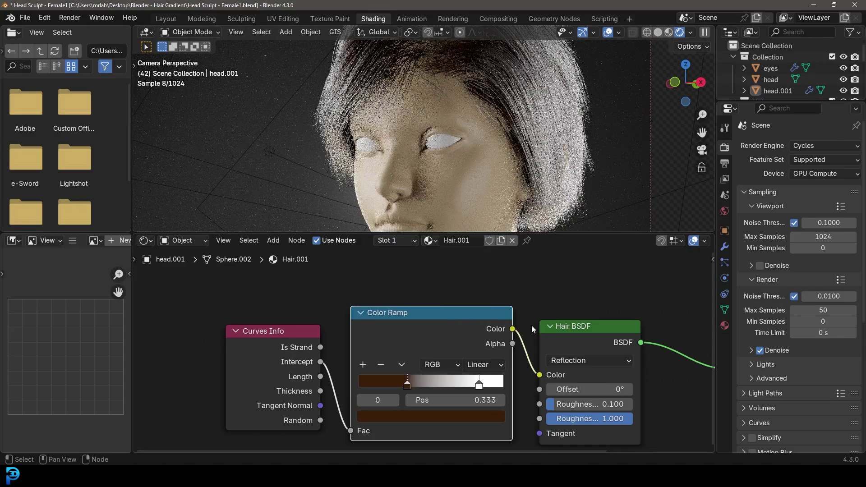
click(489, 415)
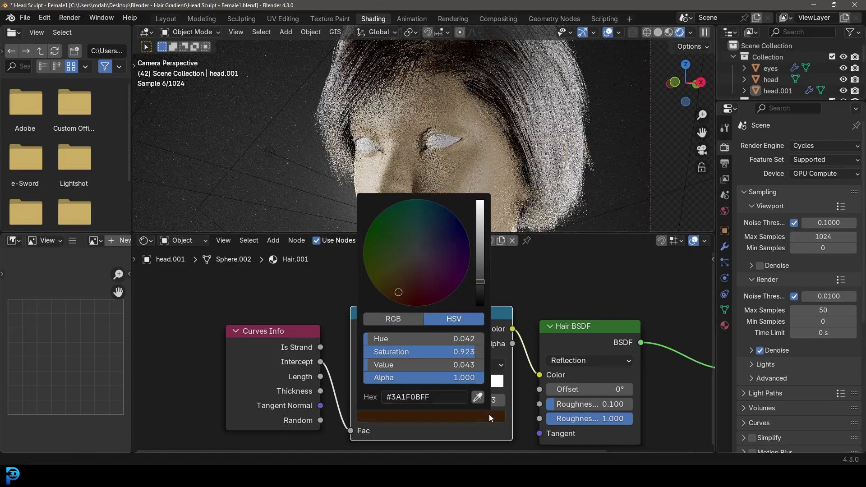
click(478, 253)
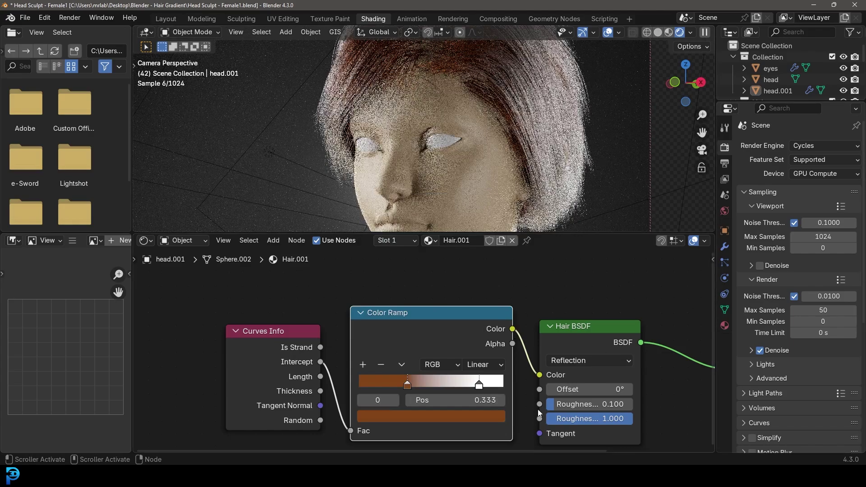
drag(479, 384, 446, 386)
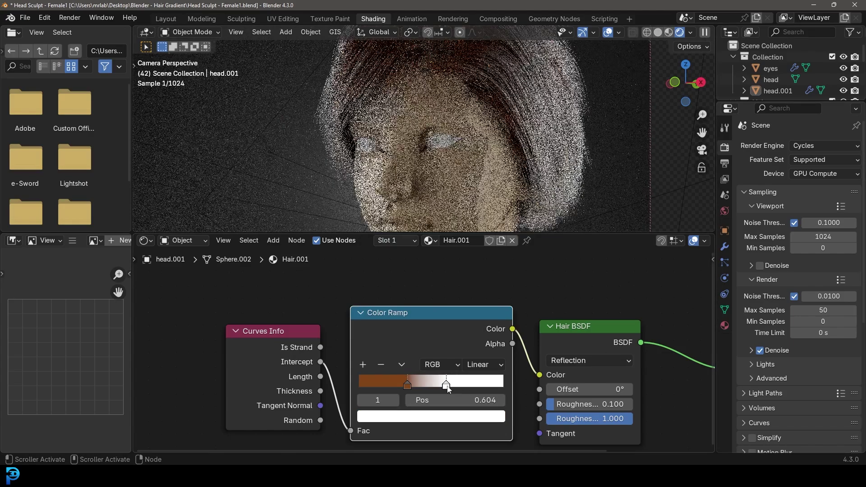
click(449, 418)
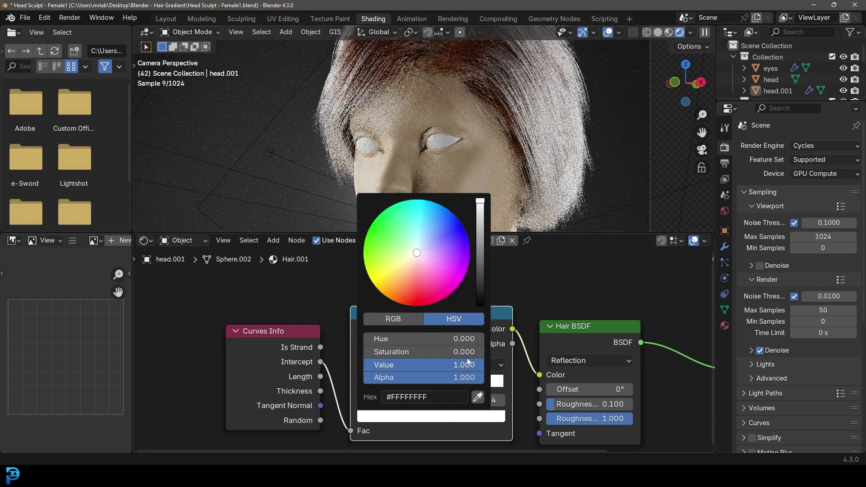
- Turn the white ramp stop blue and add a cyan #00F4FF stop at position 1.000
click(434, 206)
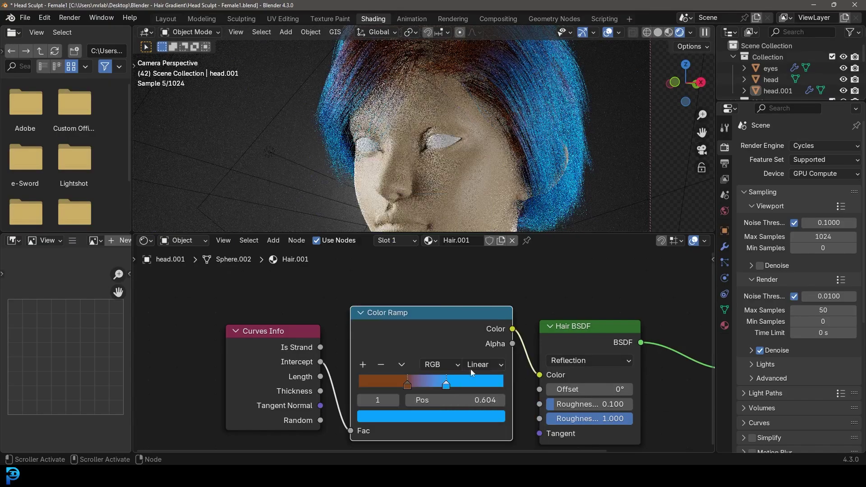
click(362, 365)
drag(427, 383, 487, 388)
click(495, 418)
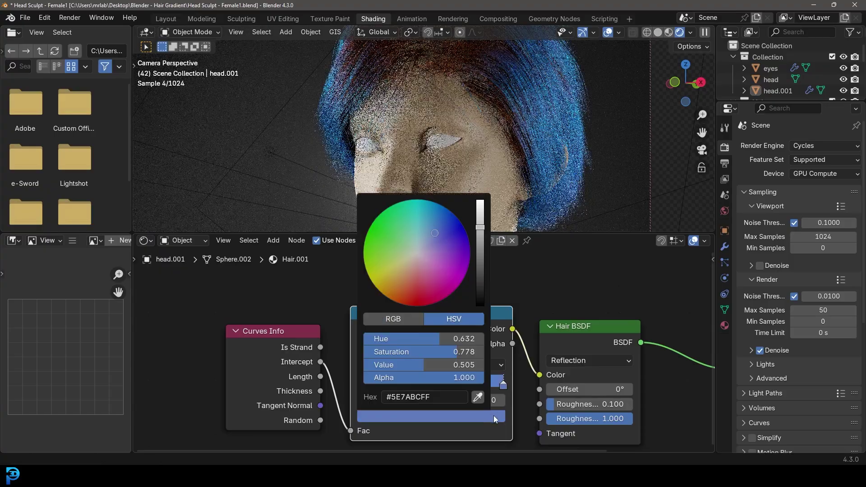
drag(419, 213, 419, 200)
scroll(419, 200, up, 4)
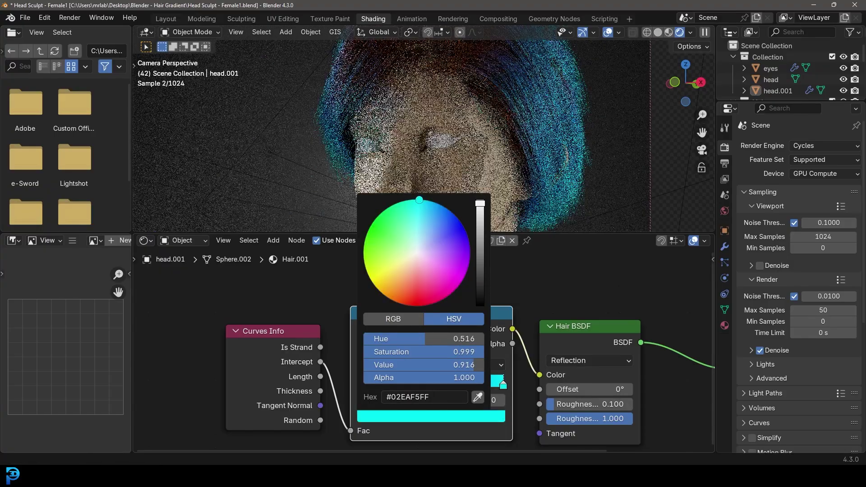
scroll(419, 200, up, 4)
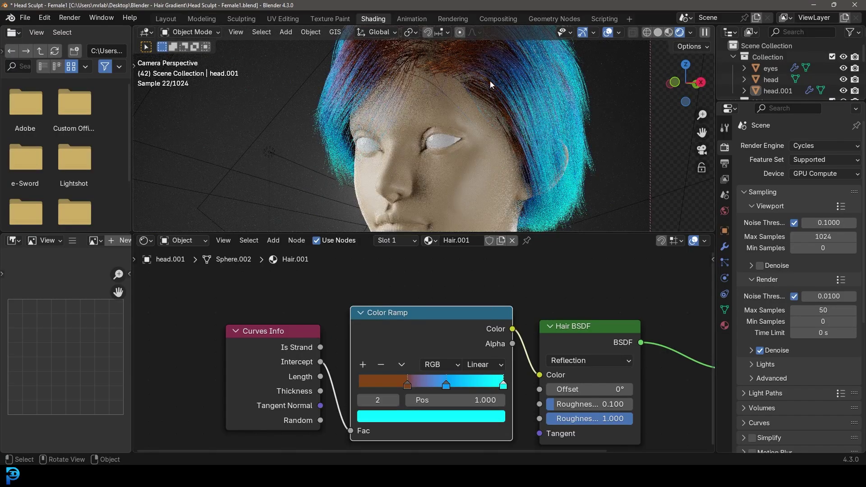
- Move the blue stop to 0.691, switch to solid shading, and save Head Sculpt - Female1.blend
middle_drag(490, 81, 512, 134)
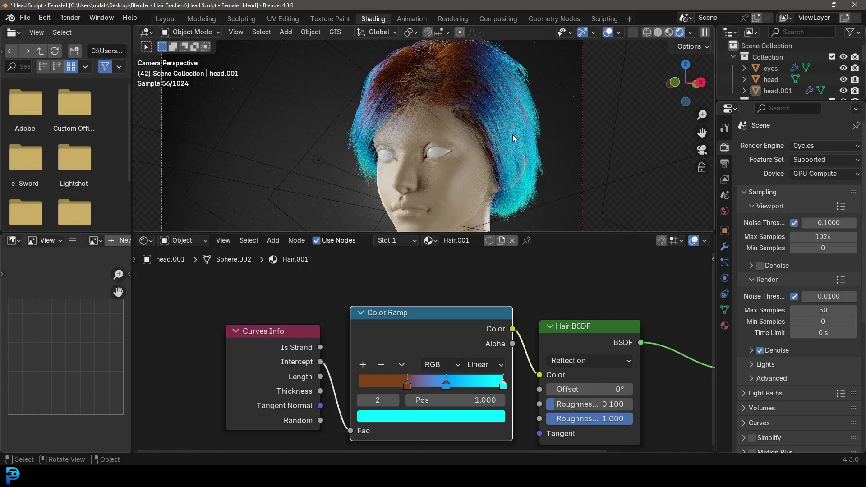
drag(446, 386, 459, 389)
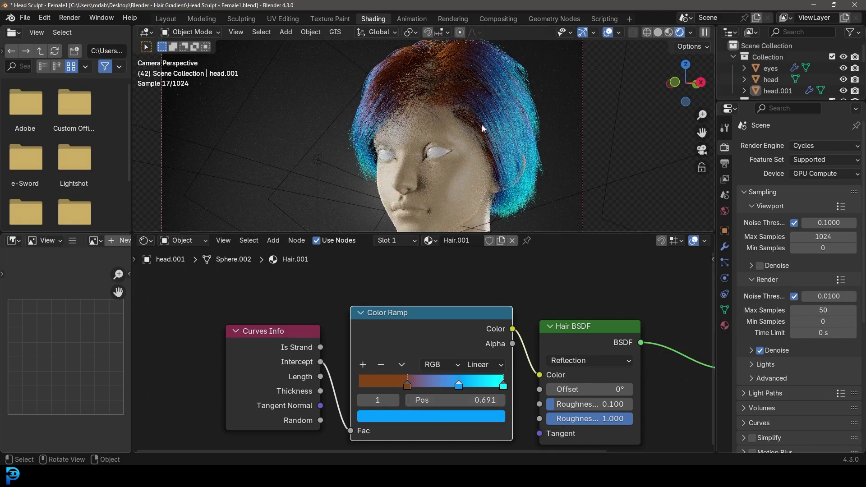
key(z)
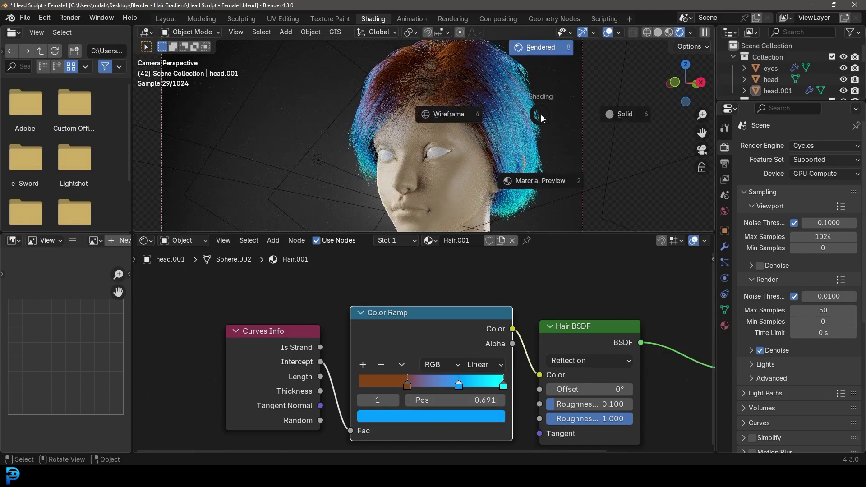
click(627, 113)
key(ctrl+s)
click(66, 18)
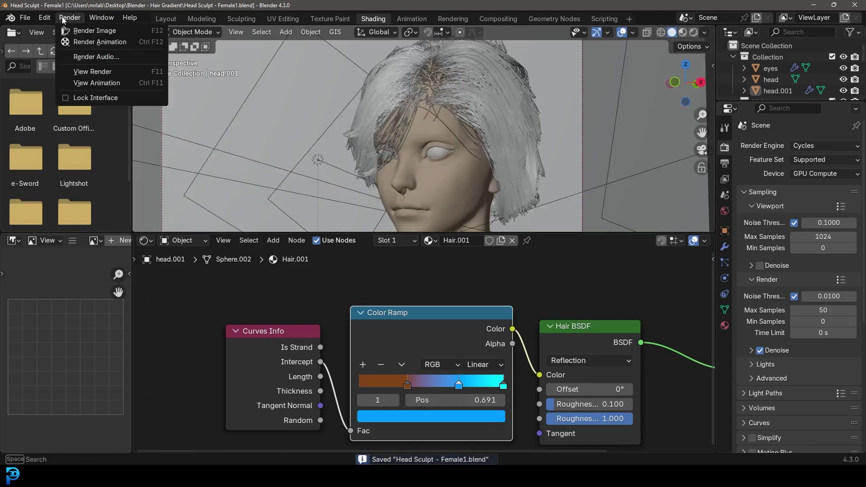
- Render the image and zoom into the Render Result to inspect the brown-to-cyan hair
click(103, 32)
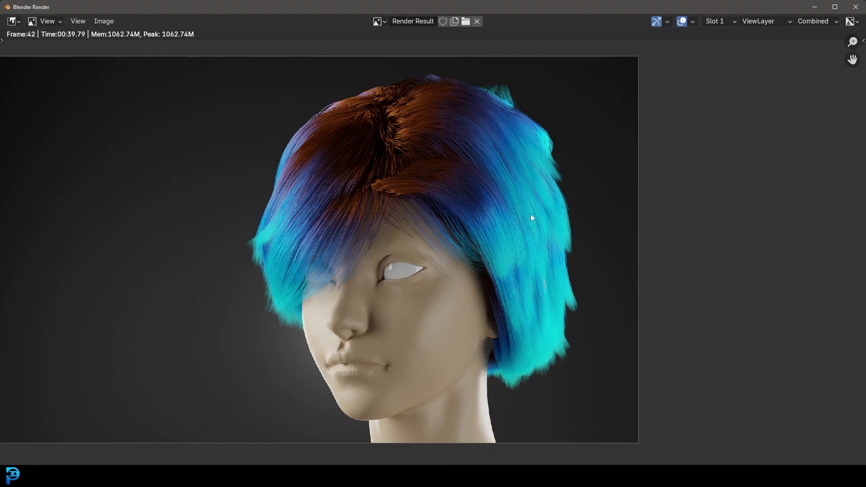
scroll(393, 204, down, 1)
middle_drag(381, 204, 441, 227)
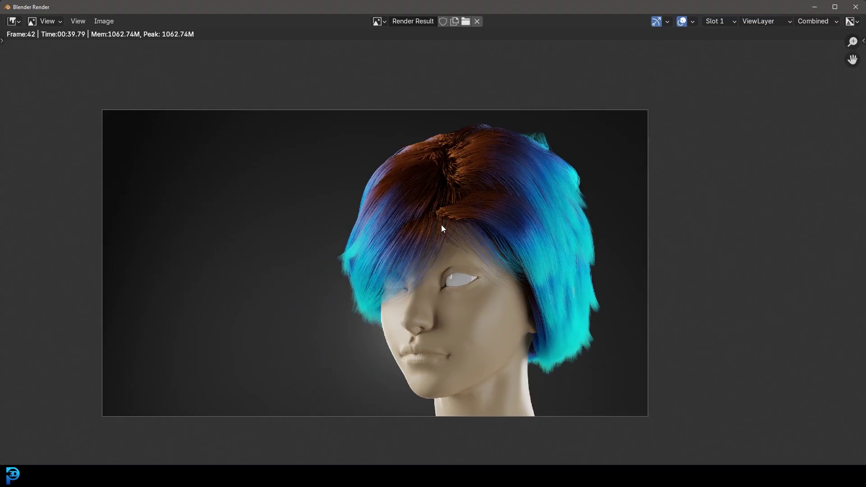
scroll(475, 223, up, 1)
middle_drag(504, 239, 534, 212)
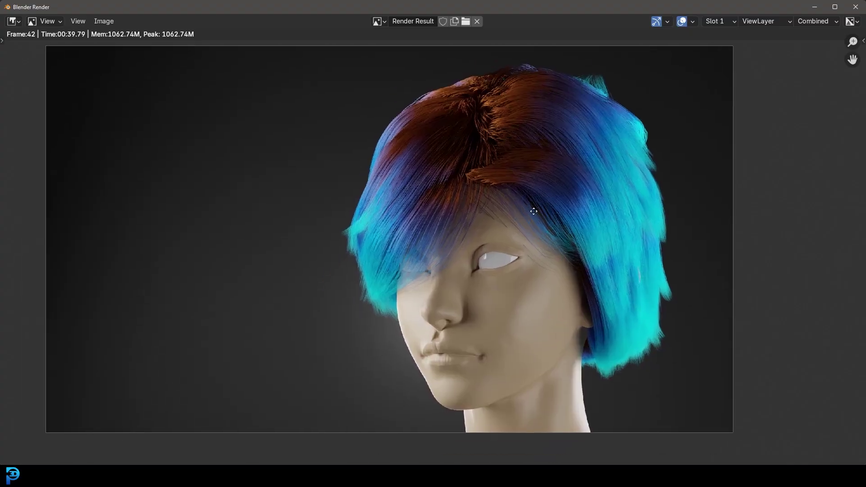